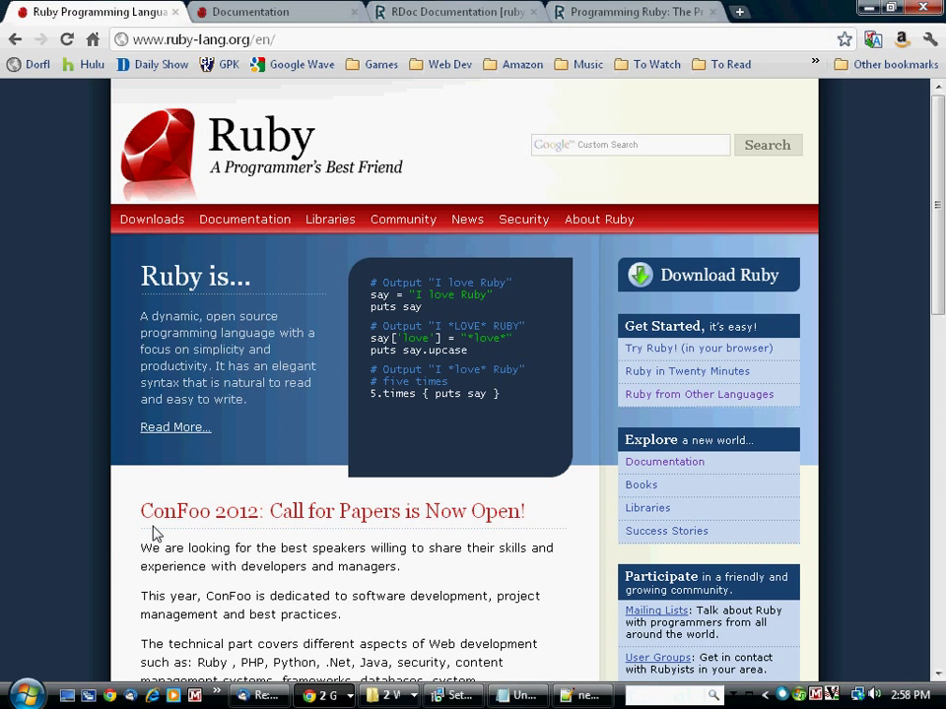
# Select the ruby-lang part of the site address in the address bar.
pyautogui.doubleClick(183, 39)
pyautogui.moveTo(180, 46); pyautogui.dragTo(211, 50)
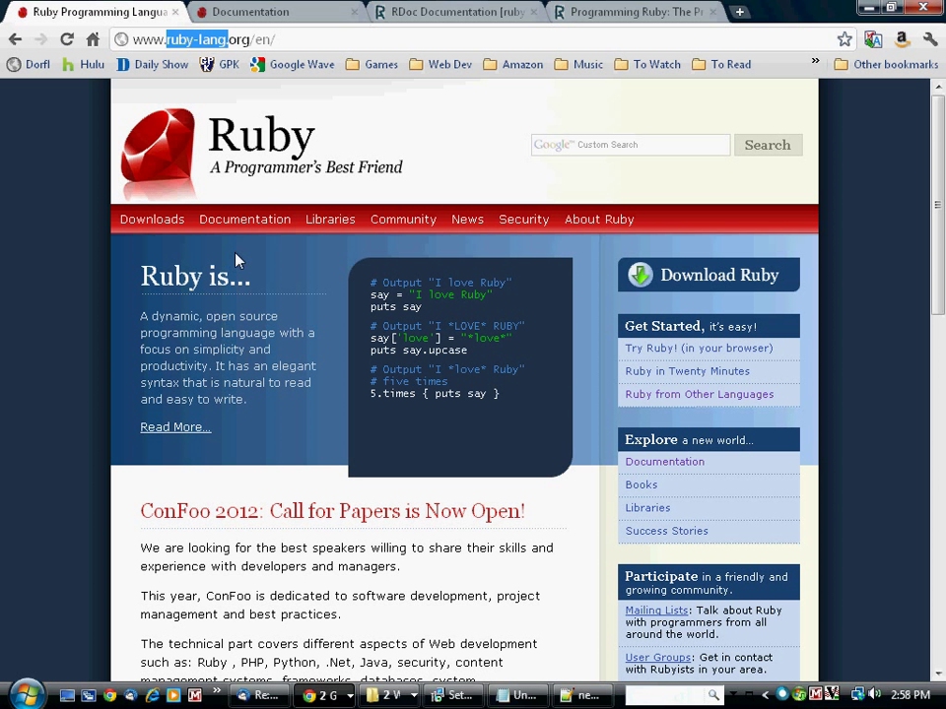
# View the Documentation page, the RDoc core reference, then the Programming Ruby guide.
pyautogui.click(281, 12)
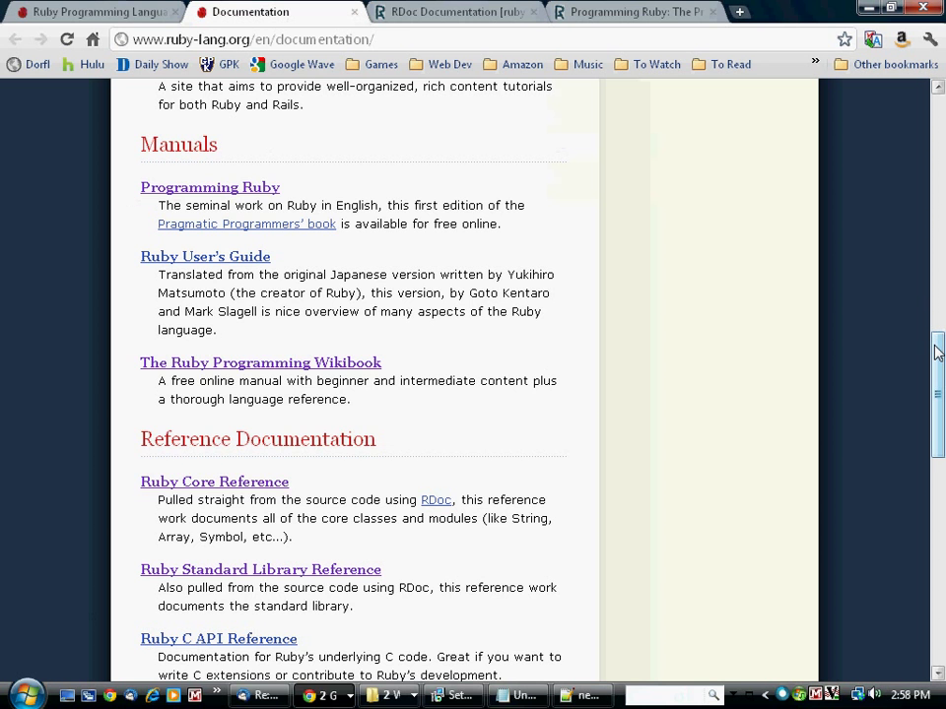
pyautogui.scroll(-1, 932, 293)
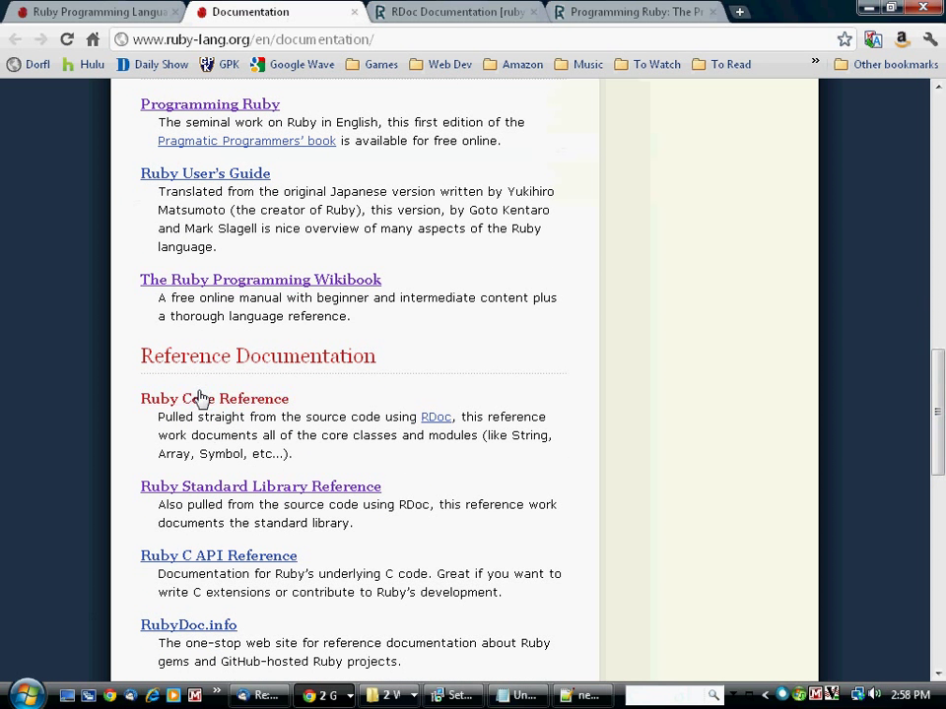
pyautogui.click(448, 12)
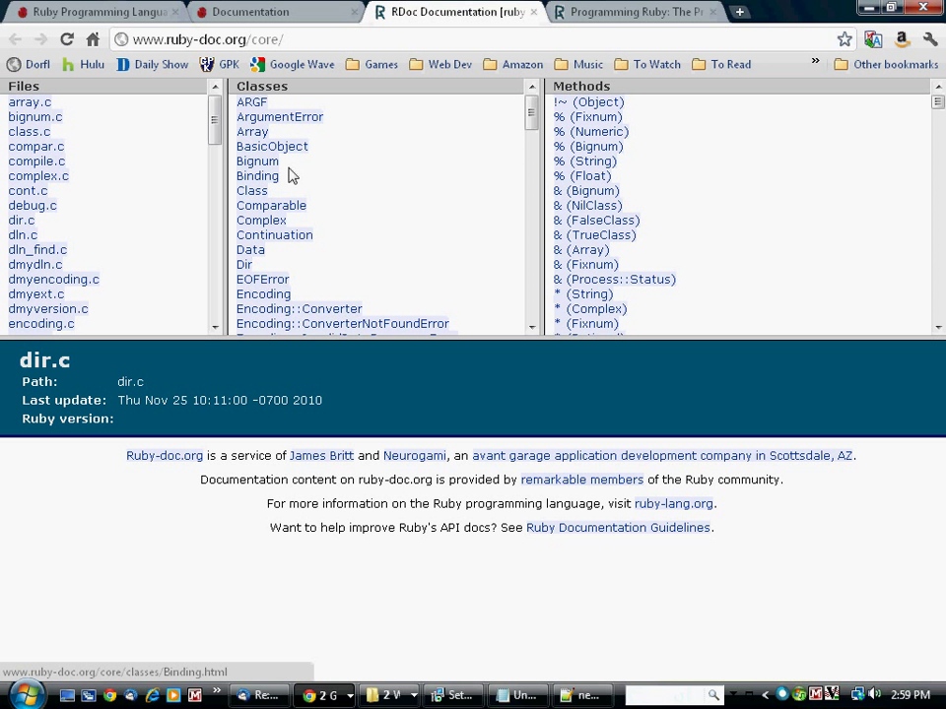
pyautogui.click(624, 12)
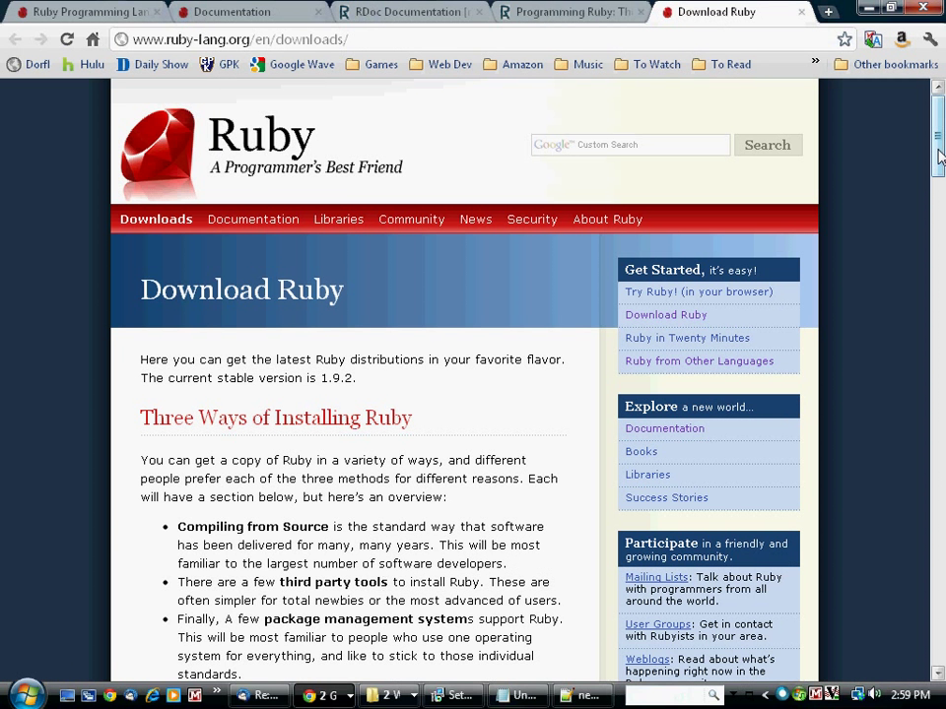
pyautogui.moveTo(938, 153)
pyautogui.mouseDown()
pyautogui.moveTo(938, 266)
pyautogui.moveTo(938, 237)
pyautogui.mouseUp()
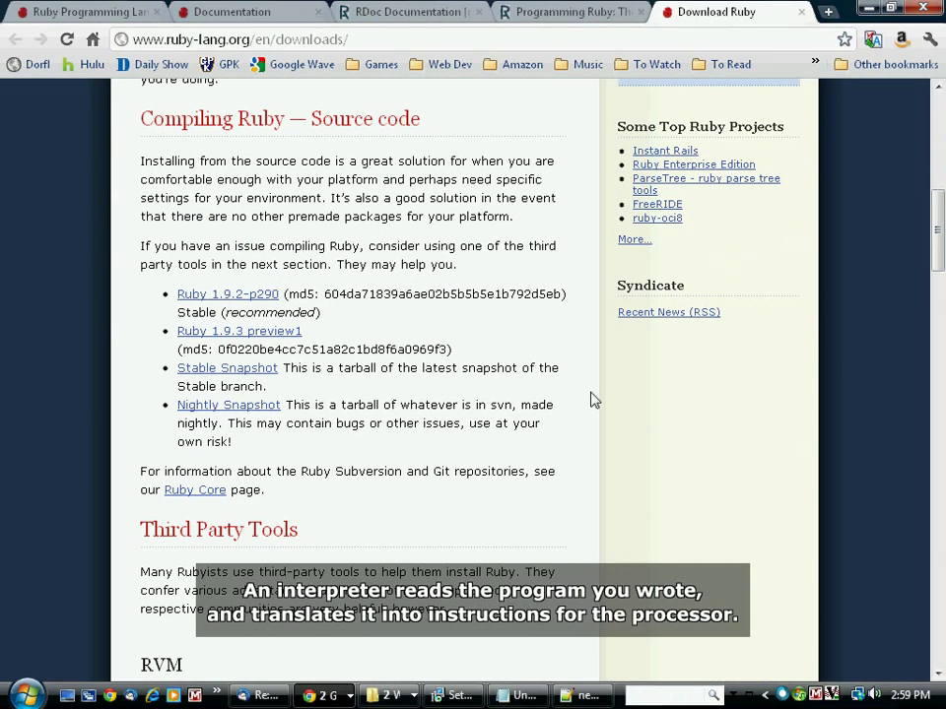
pyautogui.moveTo(937, 225)
pyautogui.mouseDown()
pyautogui.moveTo(935, 375)
pyautogui.moveTo(911, 424)
pyautogui.mouseUp()
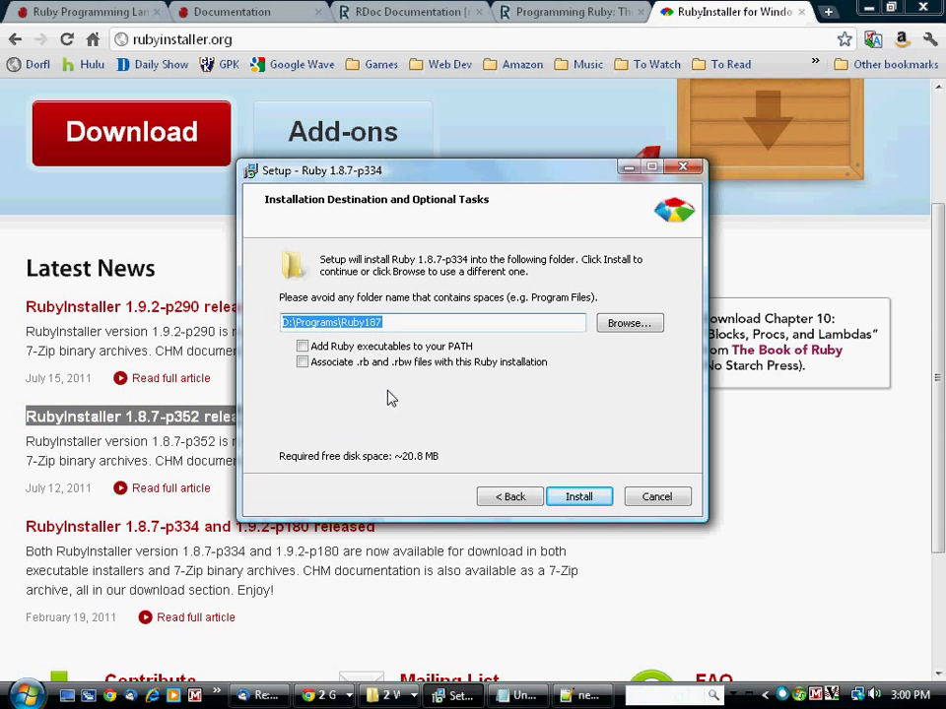
# Tick adding Ruby executables to PATH and associating .rb and .rbw files.
pyautogui.click(302, 346)
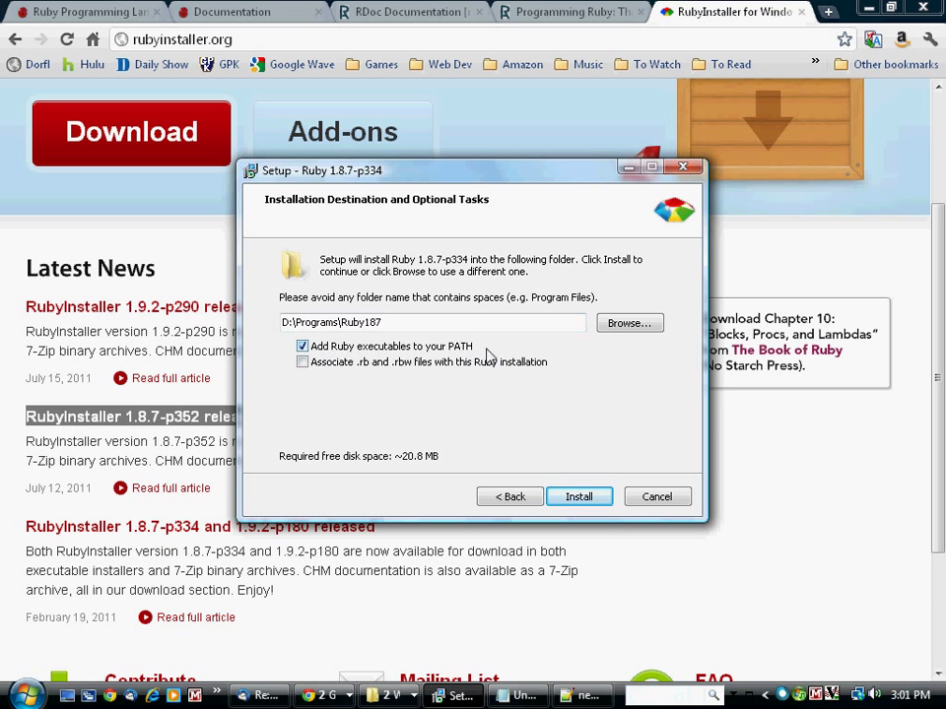
pyautogui.click(302, 363)
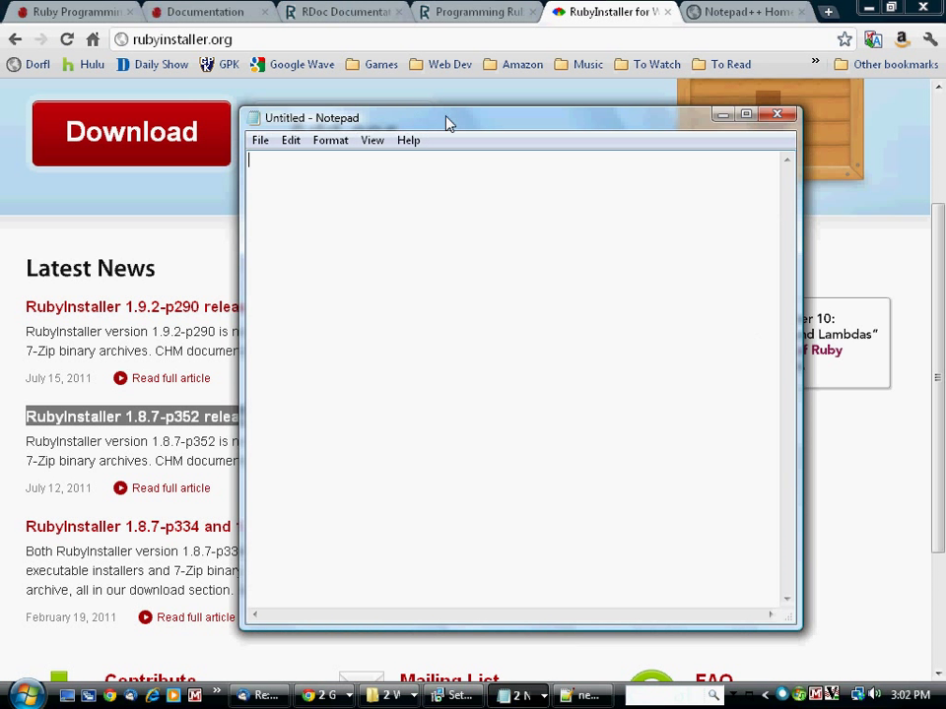
# Move the blank Notepad window aside by its title bar.
pyautogui.moveTo(448, 121); pyautogui.dragTo(384, 130)
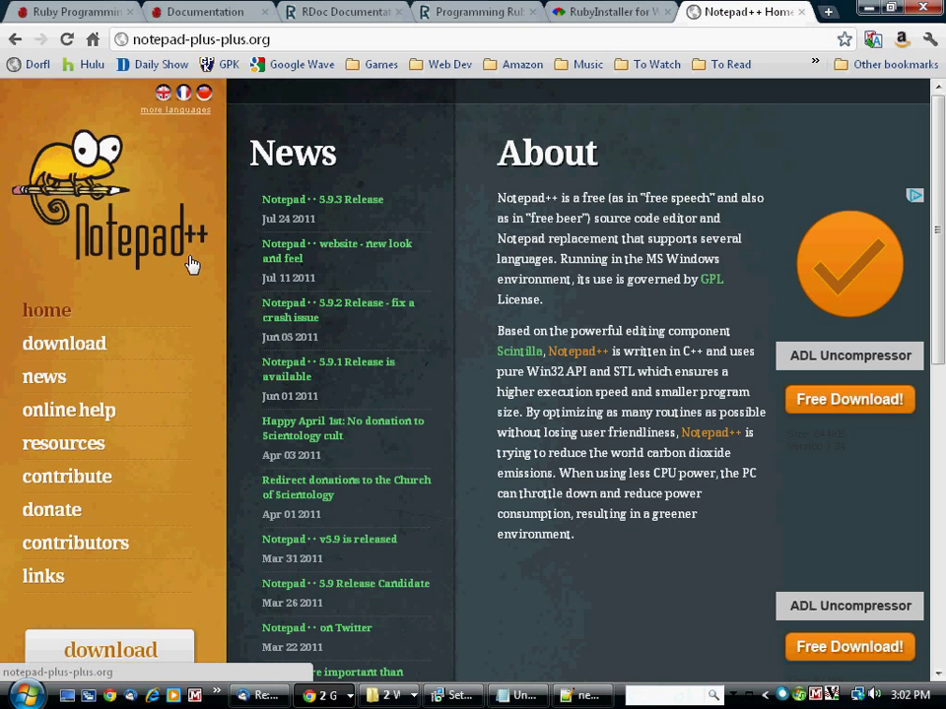
# Switch to Notepad++ with a new empty document for the Ruby program.
pyautogui.hotkey('alt', 'Tab')
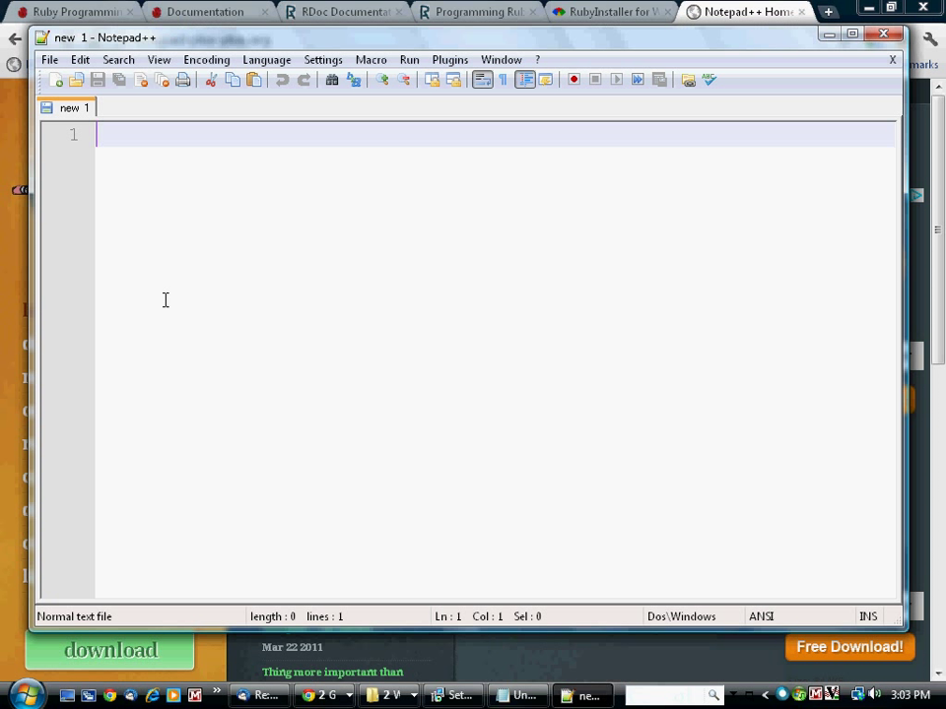
pyautogui.write('puts "')
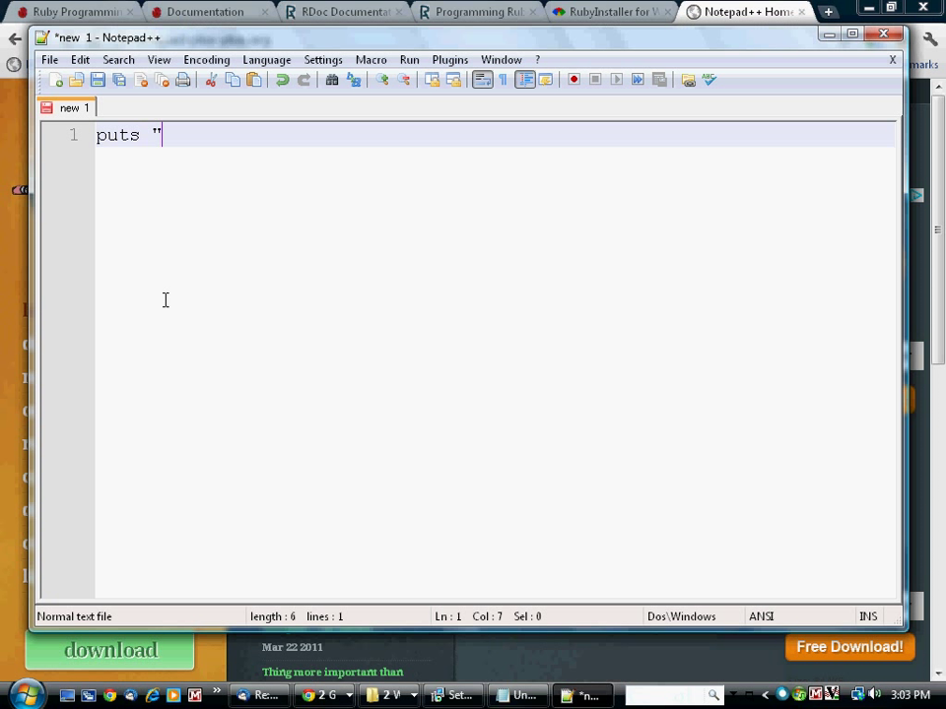
pyautogui.write('Hello Worl')
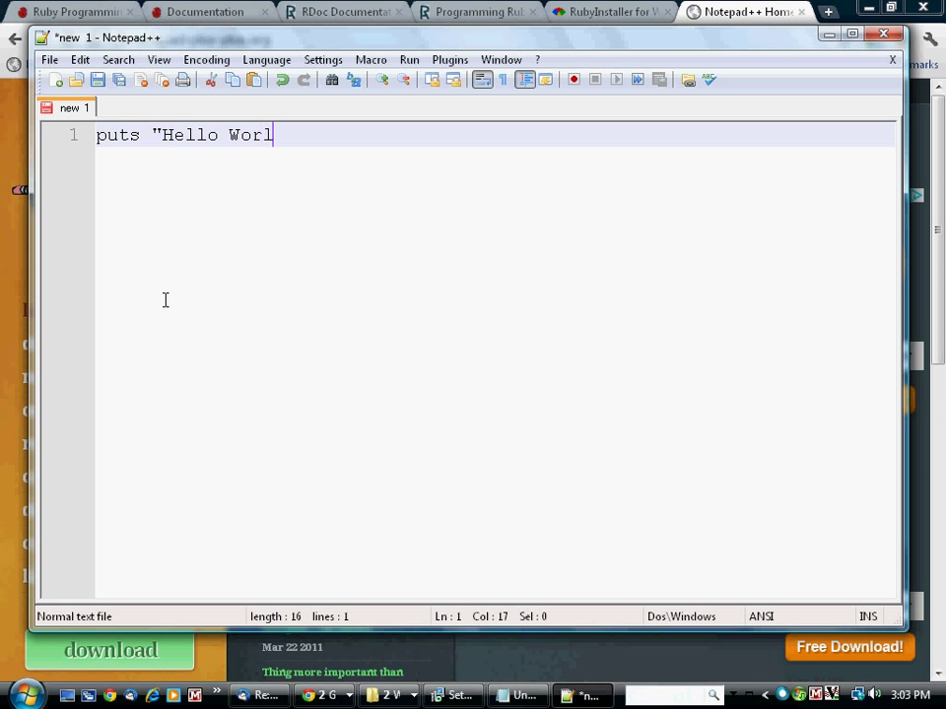
pyautogui.write('d"')
# Save the script via Save As as d:\ruby\Hello.rb.
pyautogui.click(49, 59)
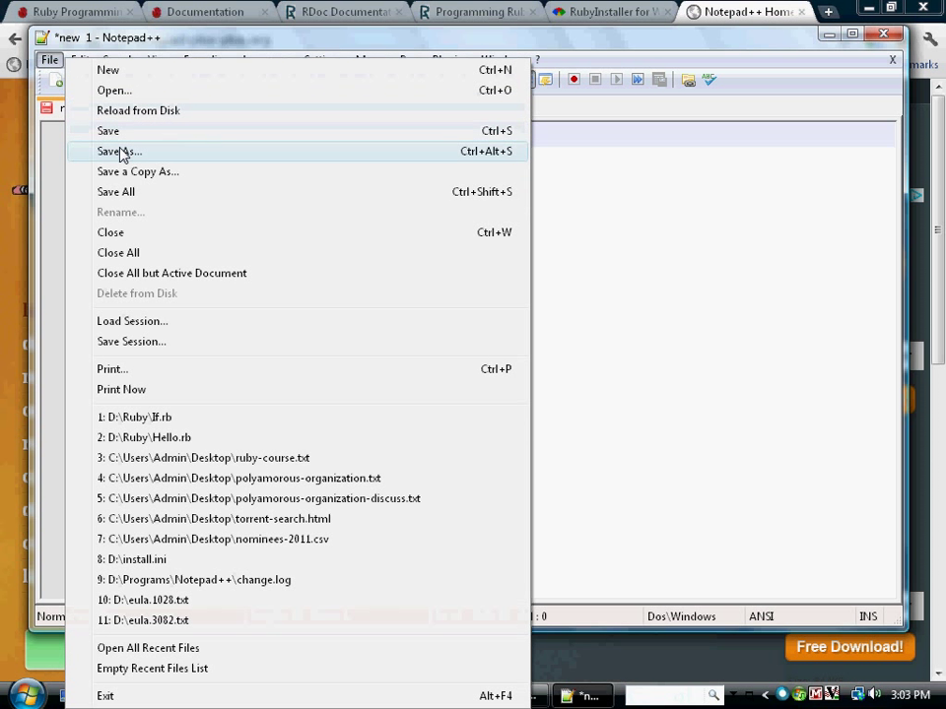
pyautogui.click(119, 151)
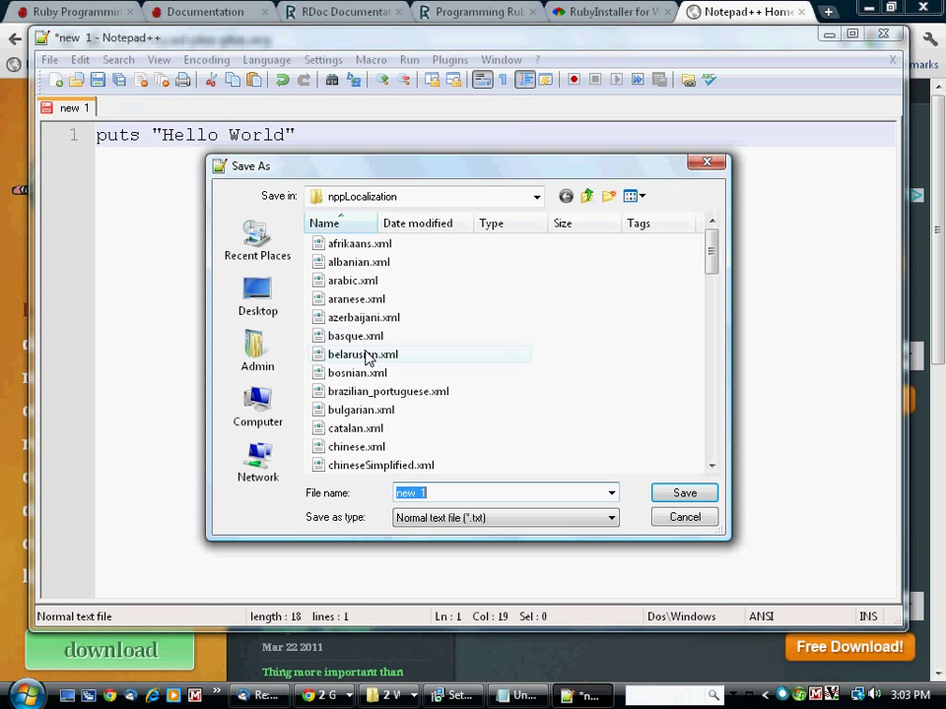
pyautogui.write('d')
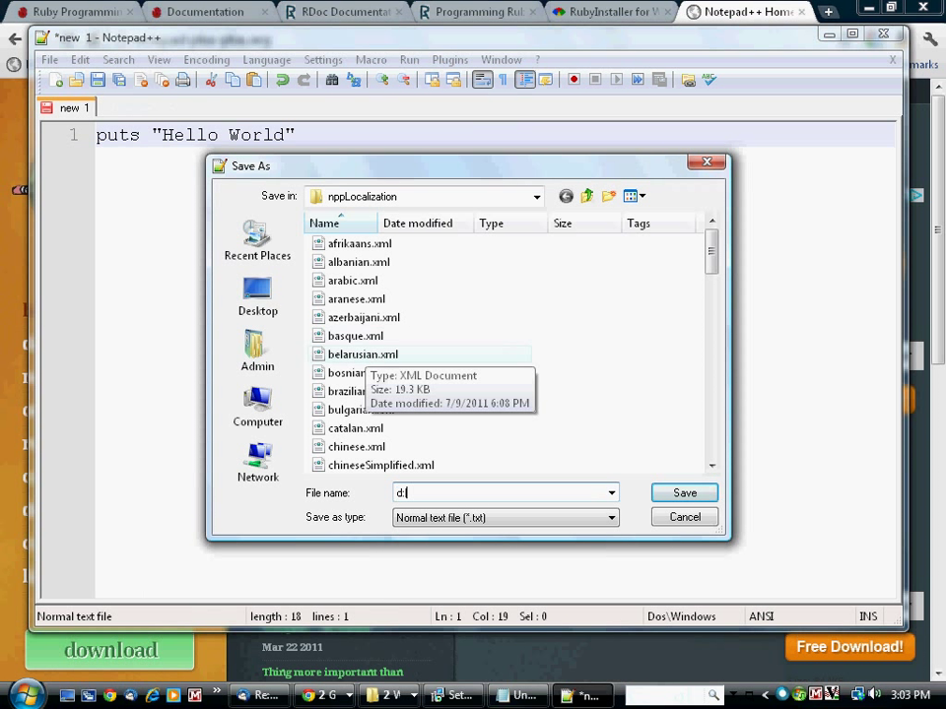
pyautogui.write(':\ruby')
pyautogui.press('BackSpace')
pyautogui.press('BackSpace')
pyautogui.press('BackSpace')
pyautogui.write('\\')
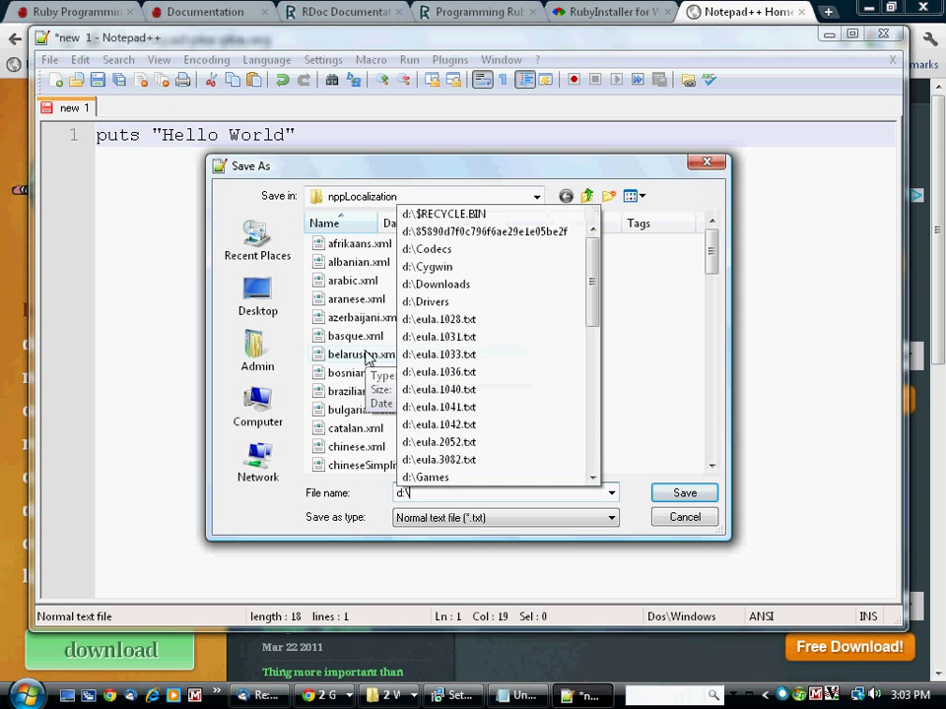
pyautogui.write('ruby\\')
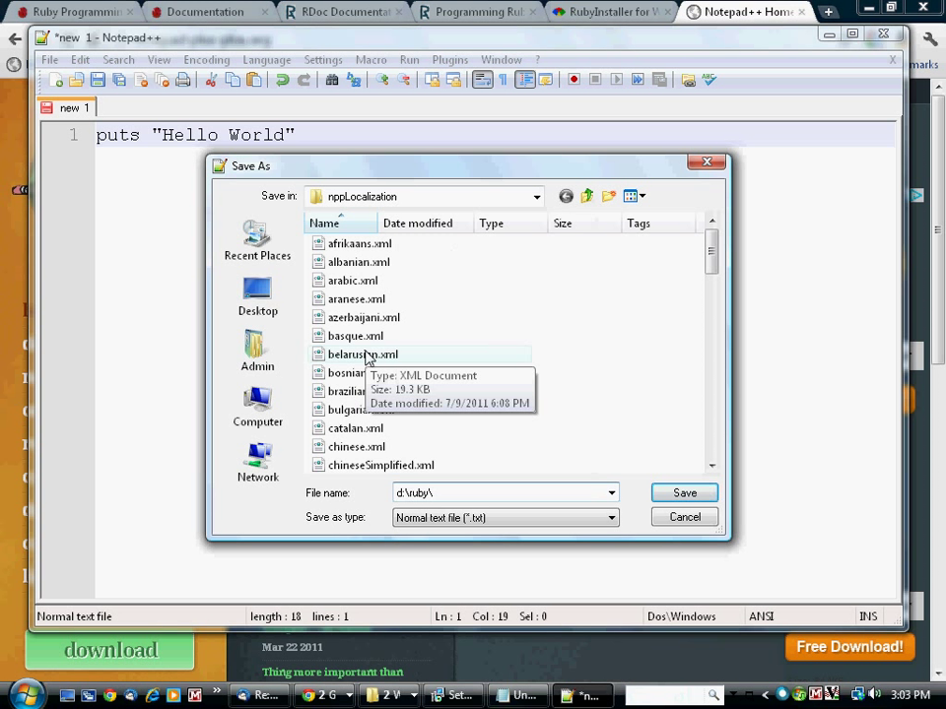
pyautogui.write('Hello.rb')
pyautogui.click(684, 492)
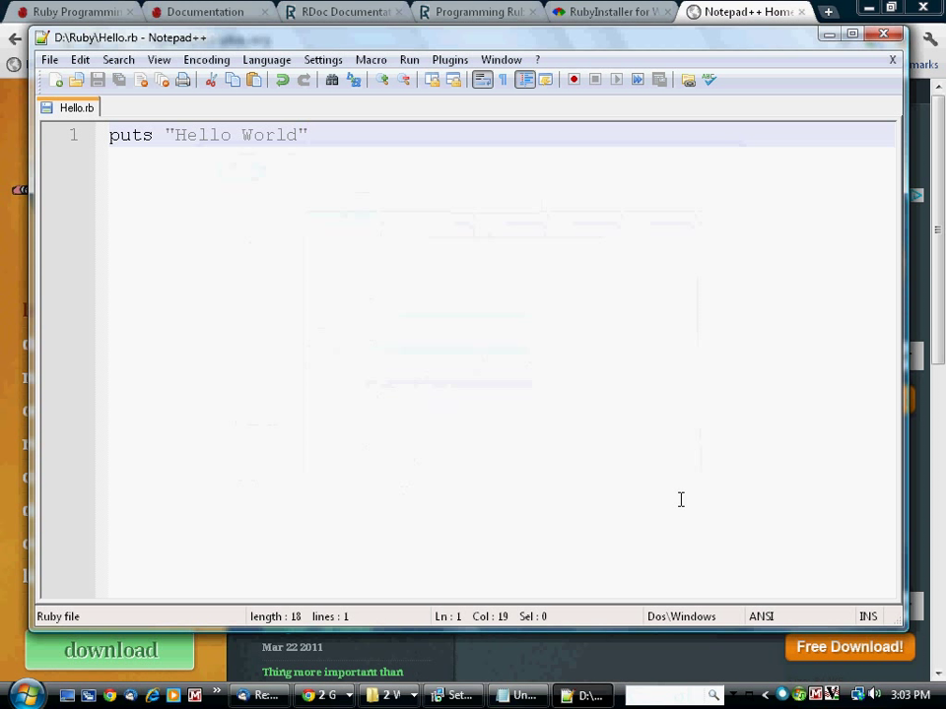
# Launch cmd.exe, switch to drive D, enter the Ruby folder and list its files.
pyautogui.click(26, 695)
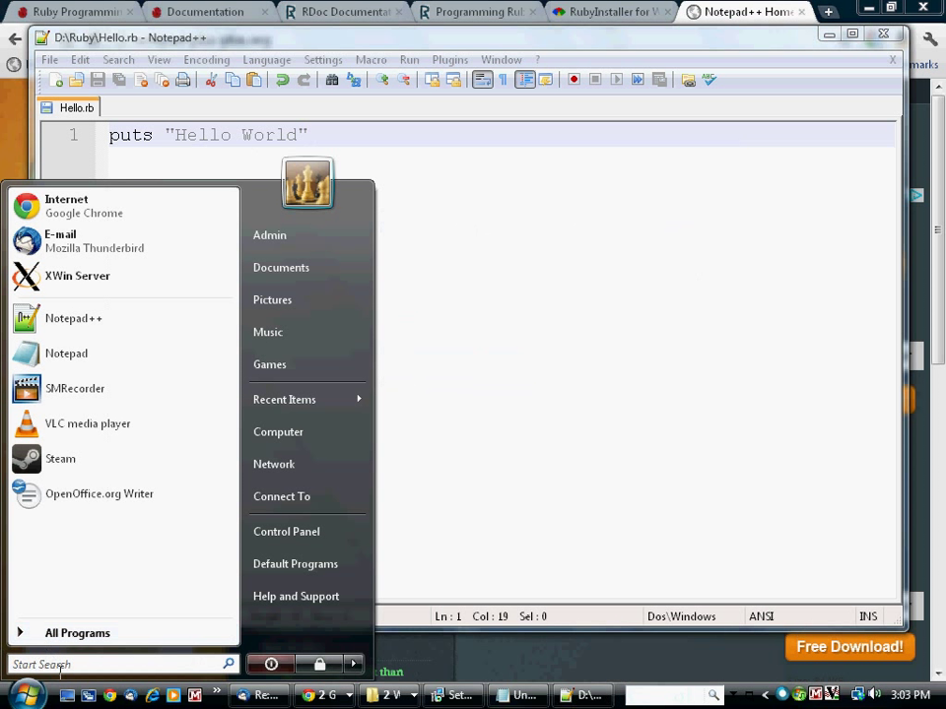
pyautogui.write('c')
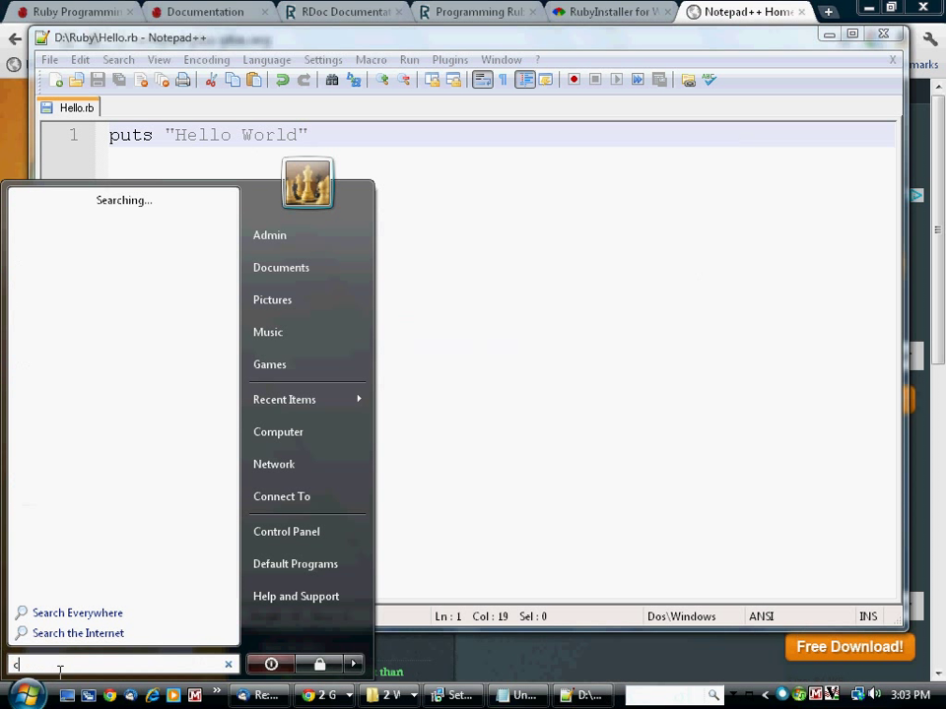
pyautogui.write('md.exe')
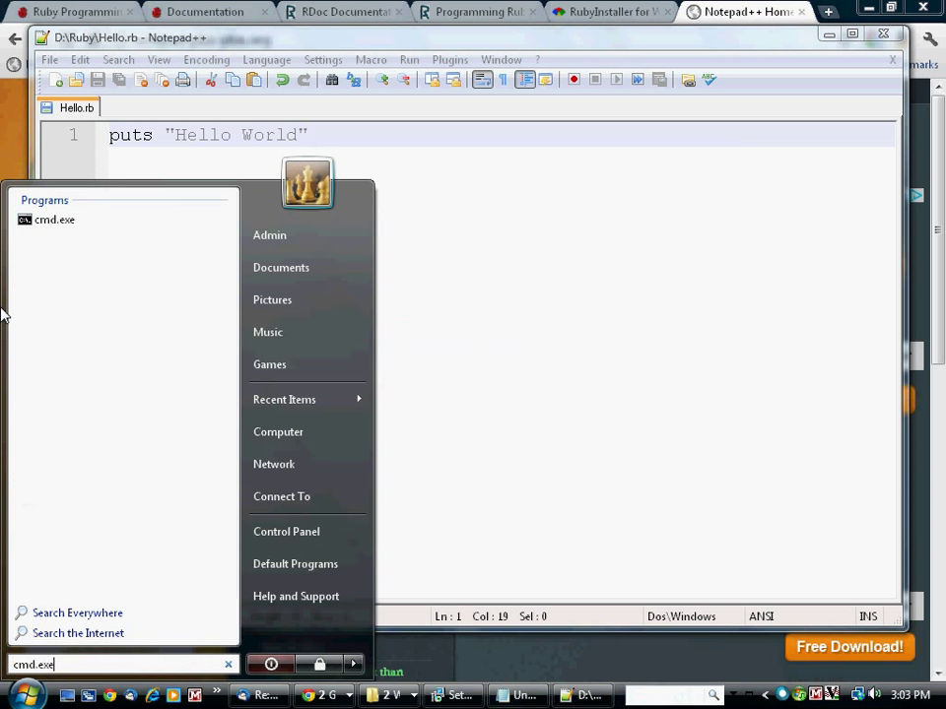
pyautogui.click(54, 220)
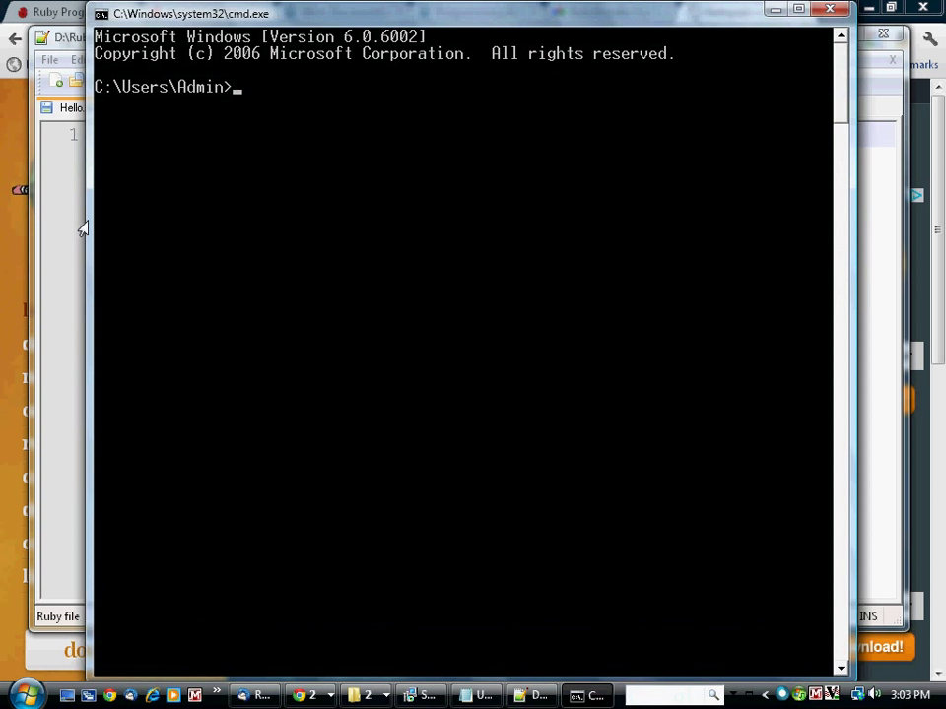
pyautogui.write('d:')
pyautogui.press('Return')
pyautogui.write('cd ')
pyautogui.write('ruby')
pyautogui.press('Return')
pyautogui.write('dir')
pyautogui.press('Return')
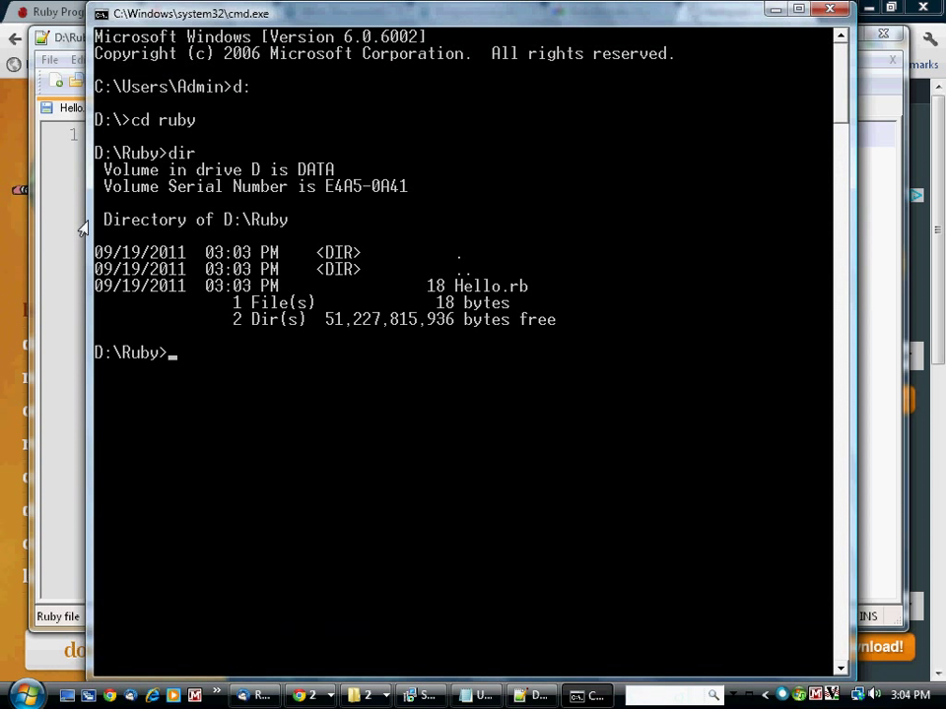
pyautogui.write('ruby Hello')
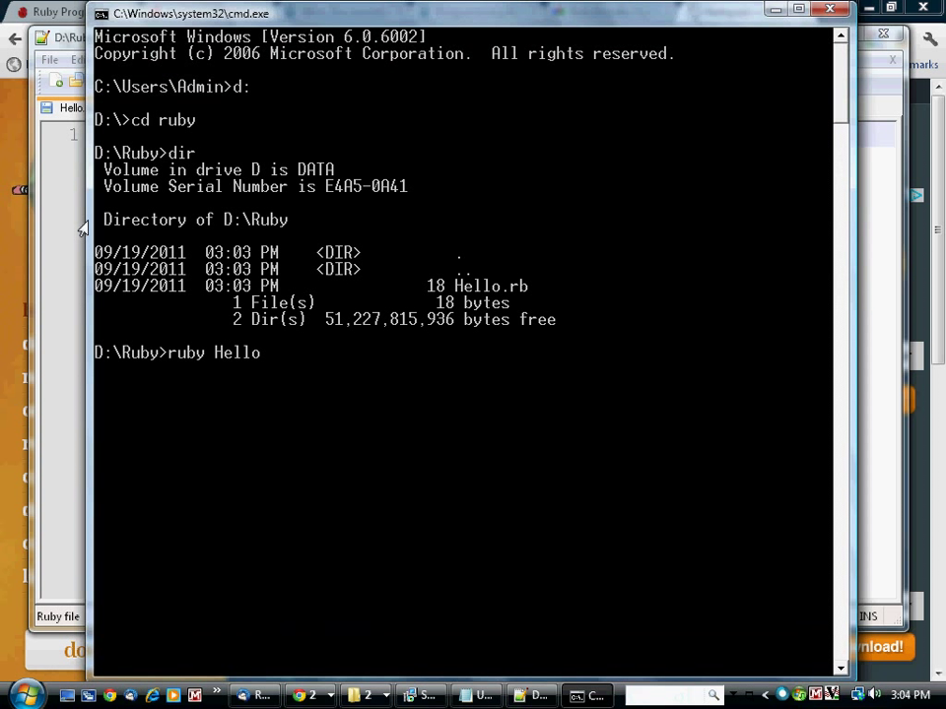
pyautogui.write('.rb')
# Run the script with ruby Hello.rb and by Hello.rb alone, printing Hello World.
pyautogui.press('Return')
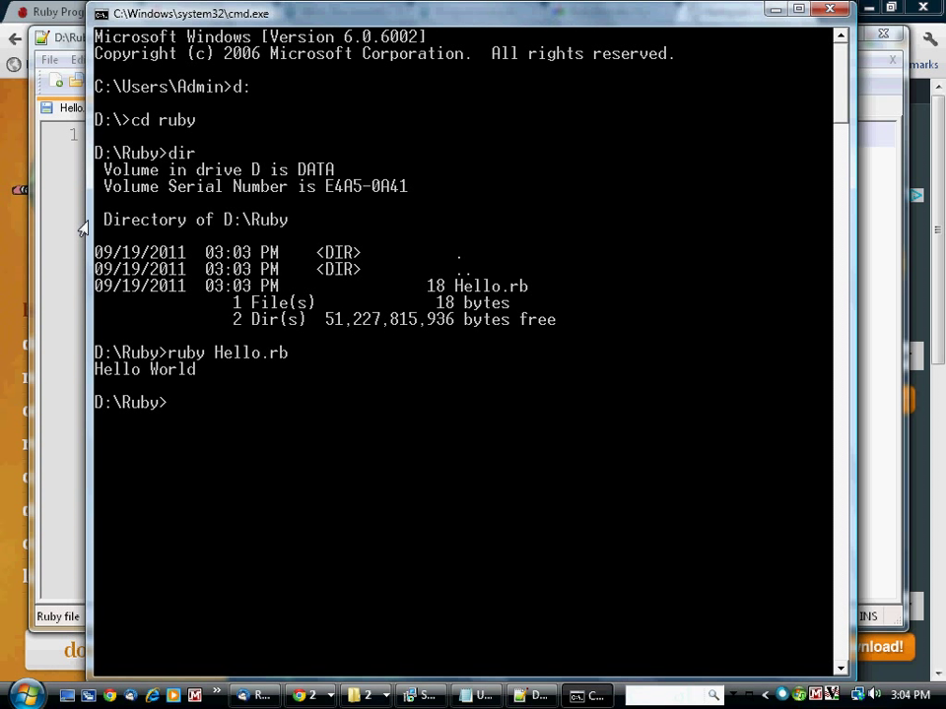
pyautogui.write('Hello.rb')
pyautogui.press('Return')
pyautogui.write('i')
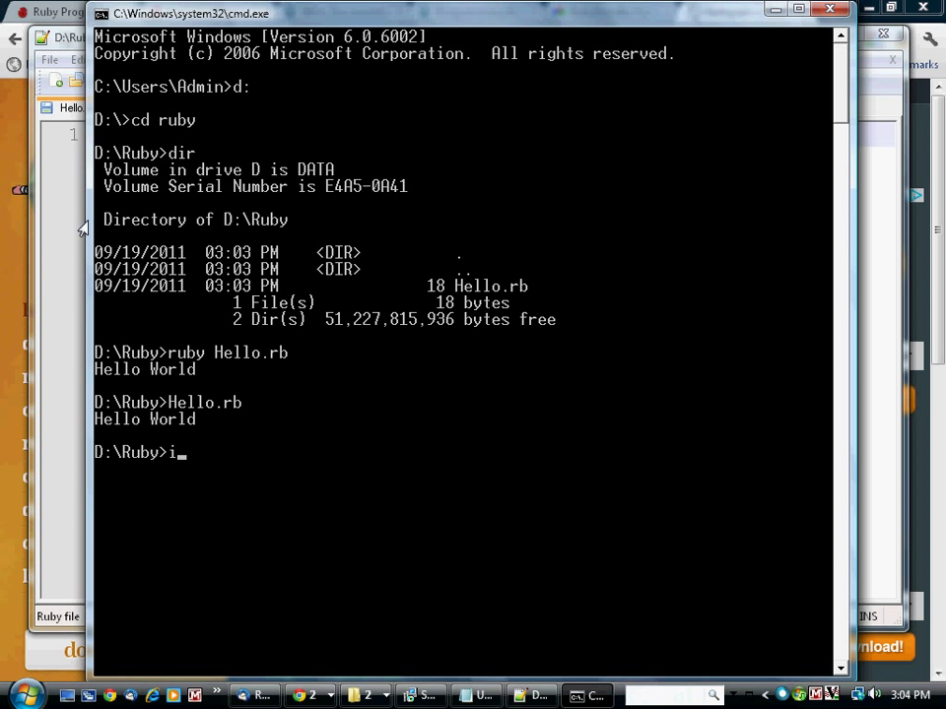
pyautogui.write('rb')
# Start irb and run puts "Hello again" to print Hello again.
pyautogui.press('Return')
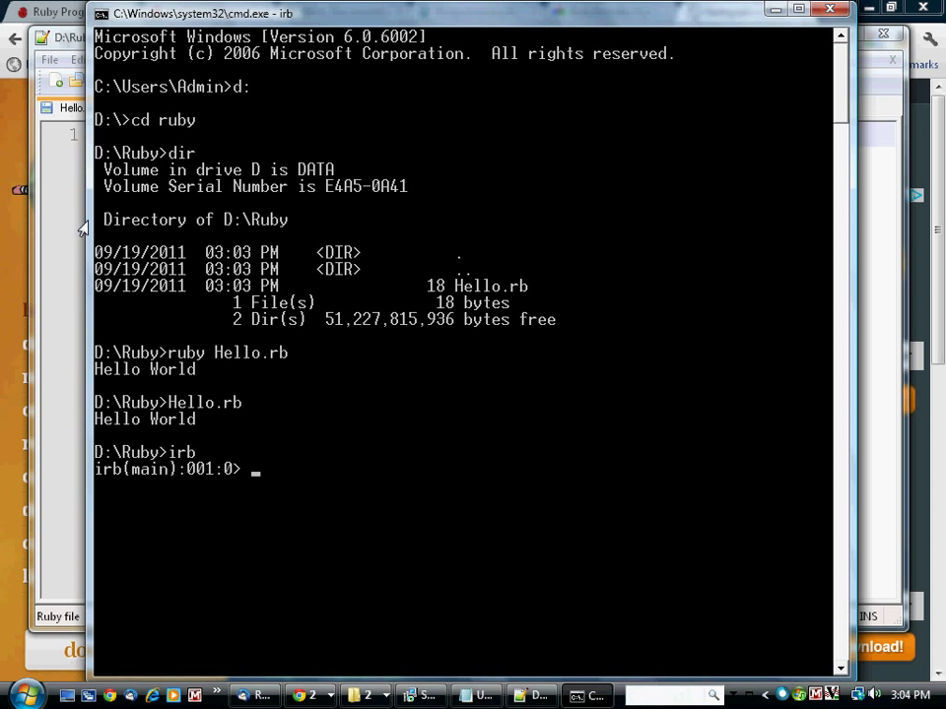
pyautogui.write('puts "Hello ag')
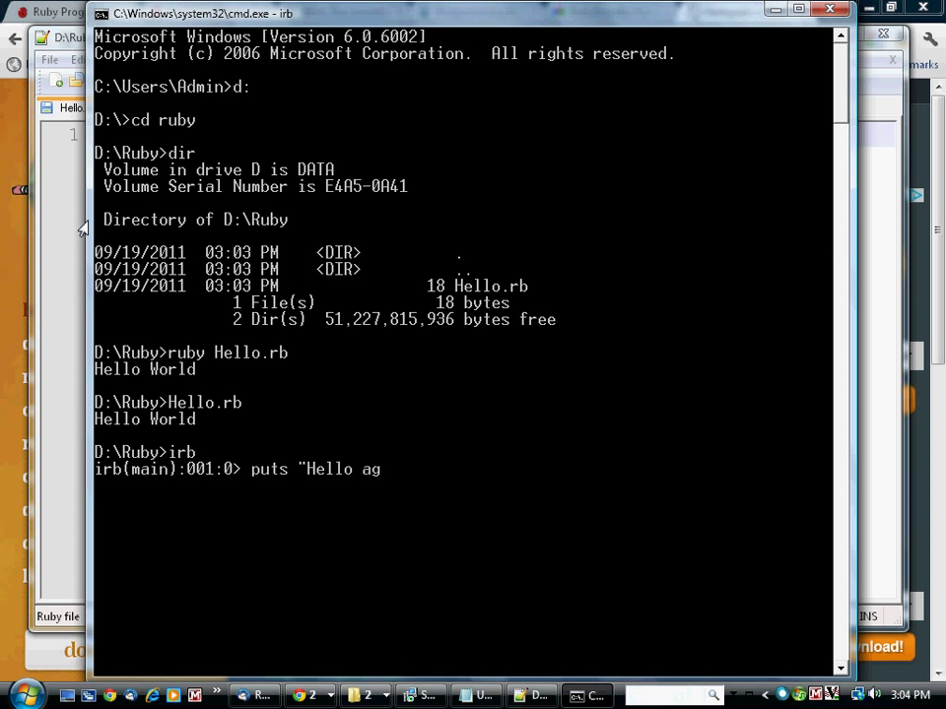
pyautogui.write('ain')
pyautogui.press('Return')
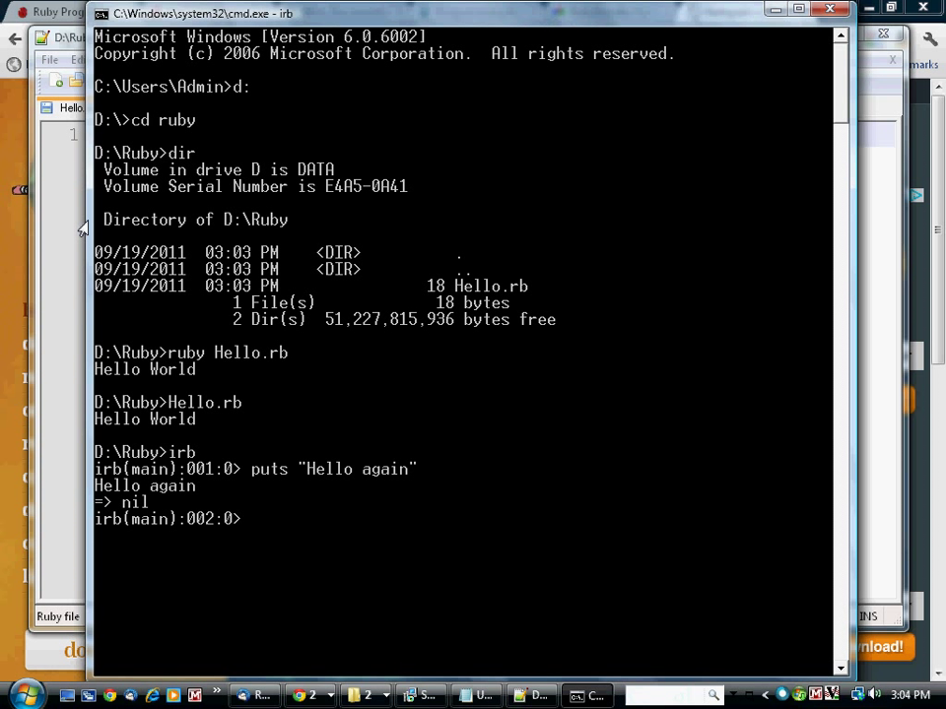